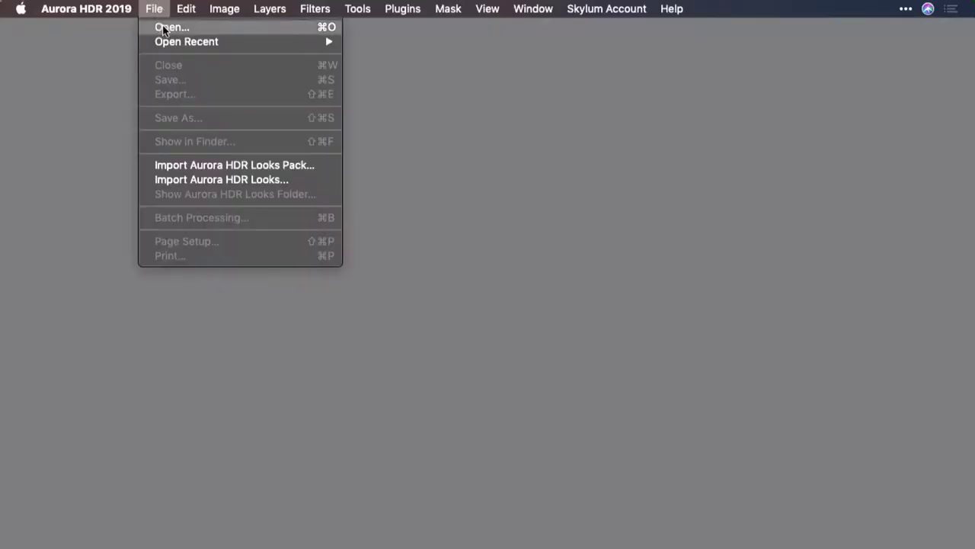
Open the file chooser and go into the 3_2 Removing Ghost Images folder.
left_click(162, 27)
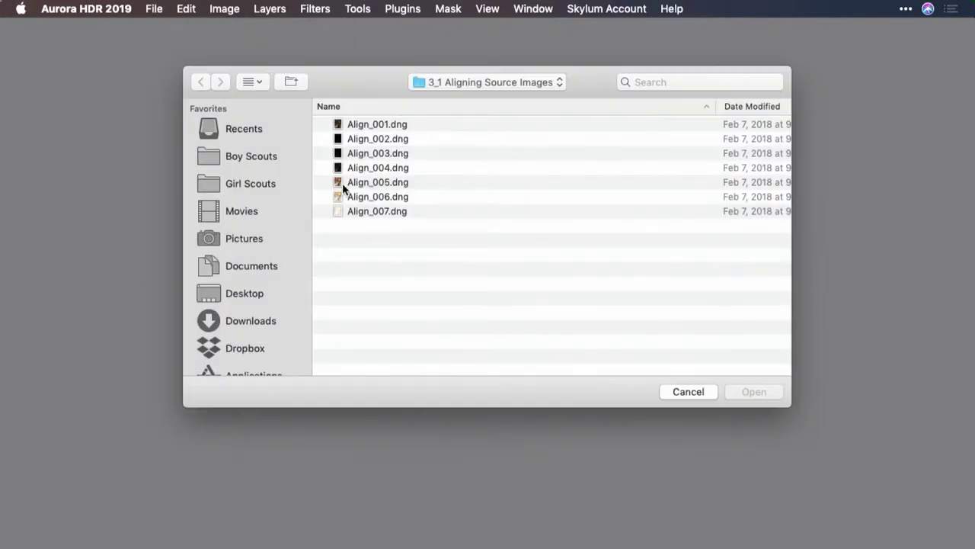
key("super+Up")
key("Down")
key("super+Down")
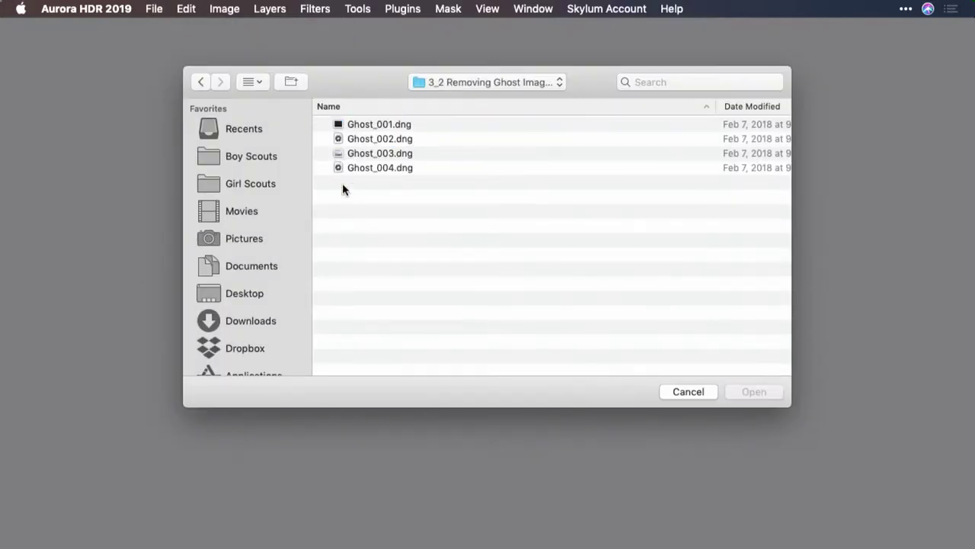
key("Down")
Quick Look each Ghost bracket exposure, then select all four Ghost DNG files.
key("space")
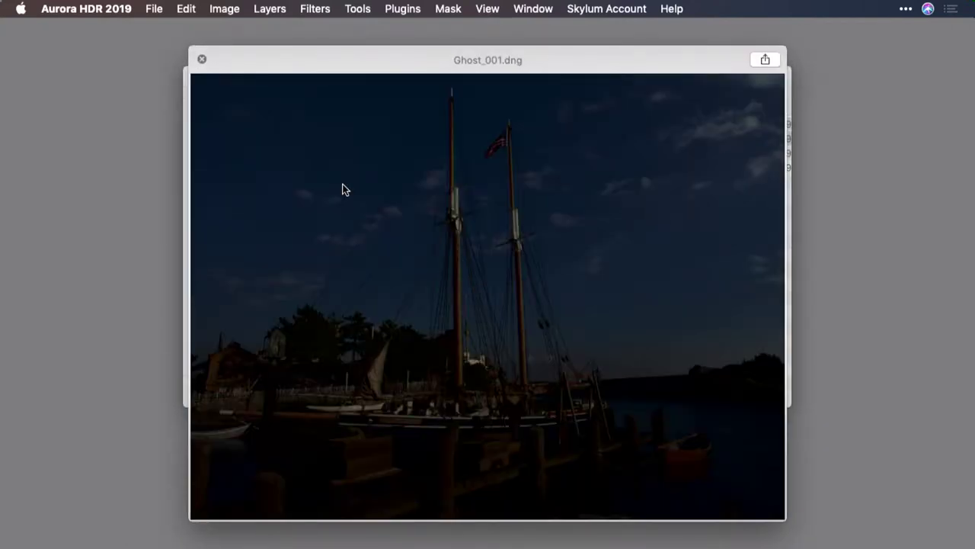
key("Down")
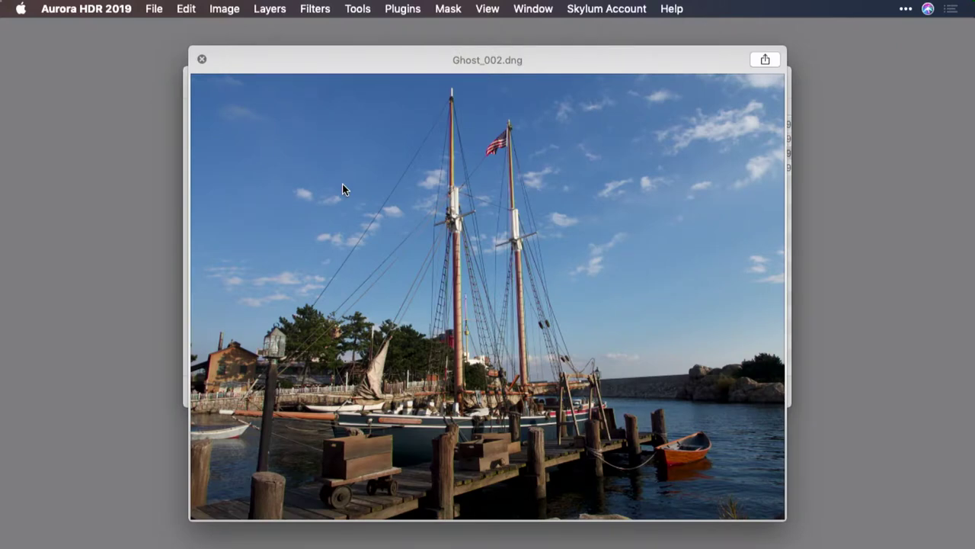
key("Down")
key("Down")
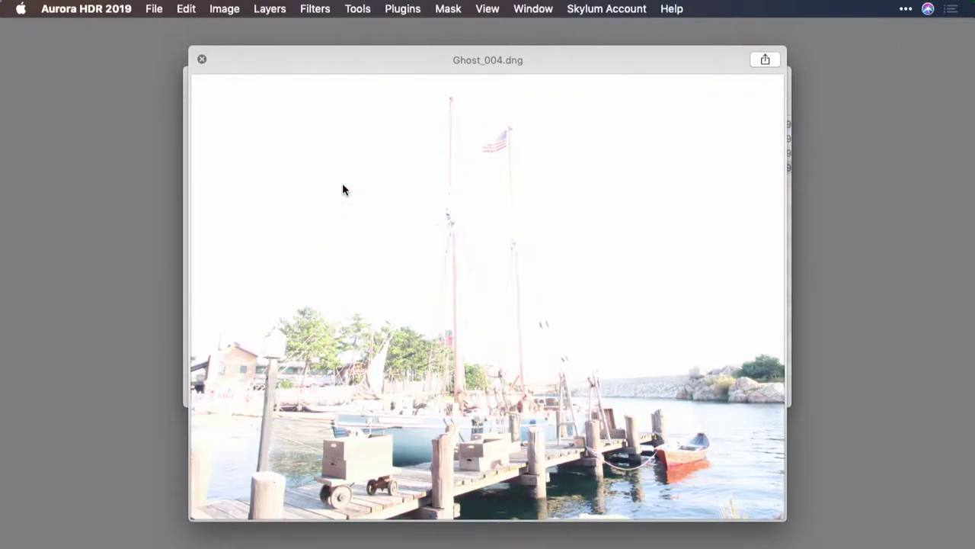
key("Up")
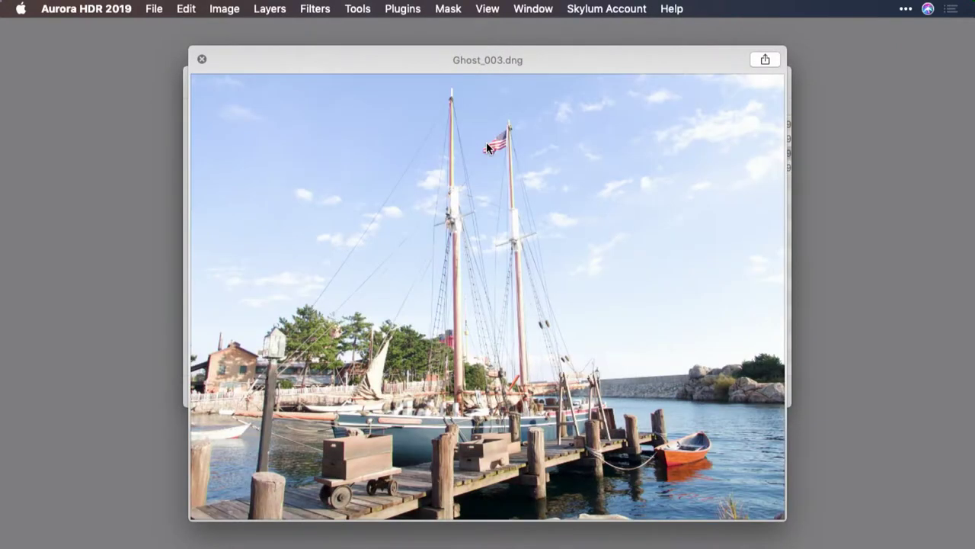
key("Up")
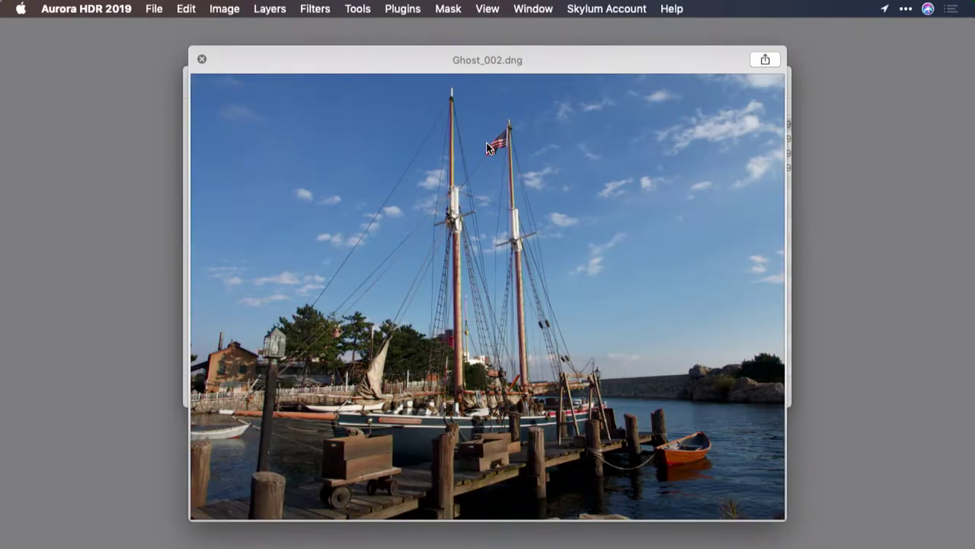
key("Up")
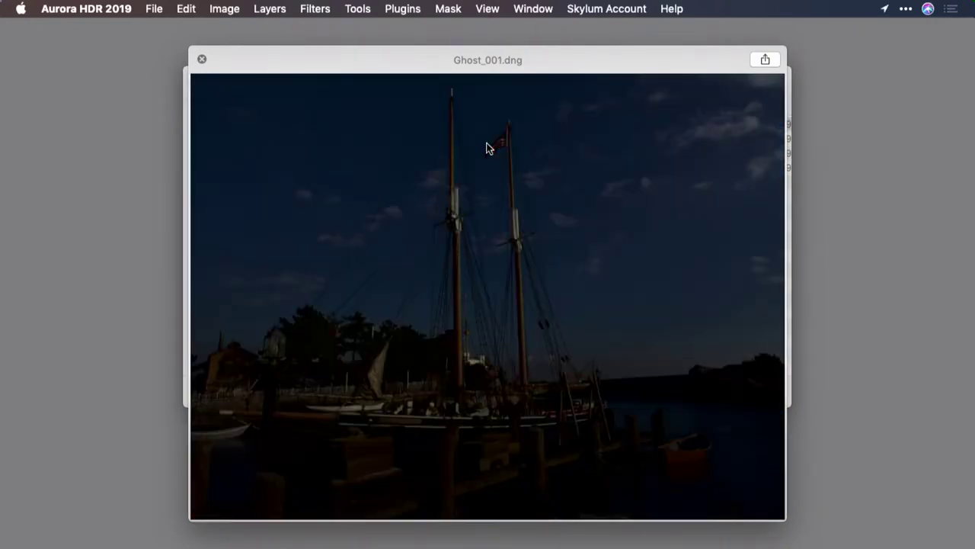
key("space")
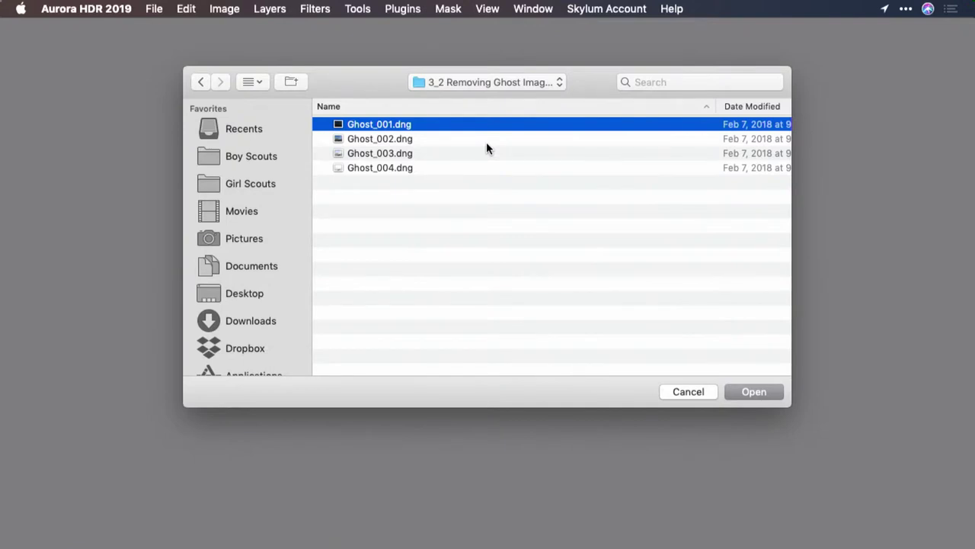
key("super+a")
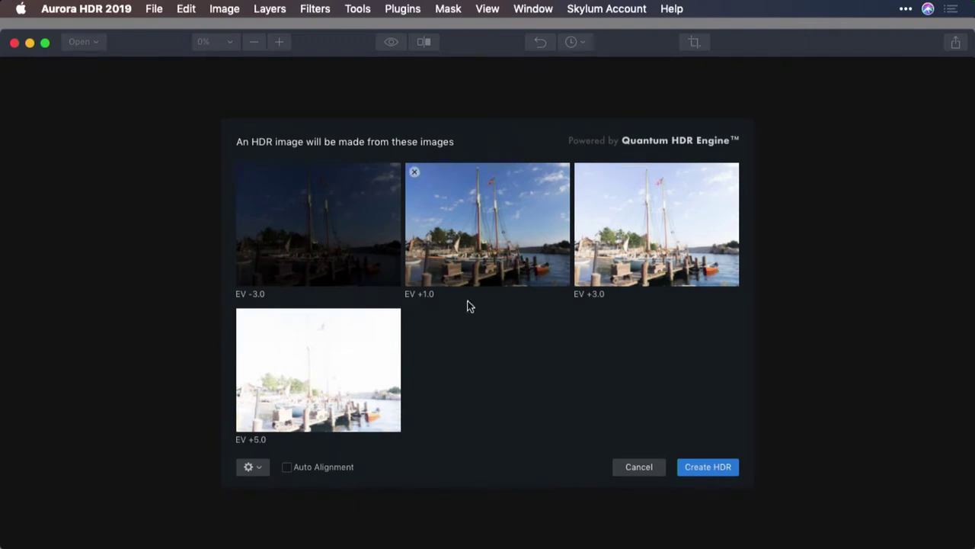
Enable Auto Alignment and Ghost Reduction with Ghost_002 (EV +1.0) as reference at Highest amount.
left_click(288, 469)
left_click(254, 468)
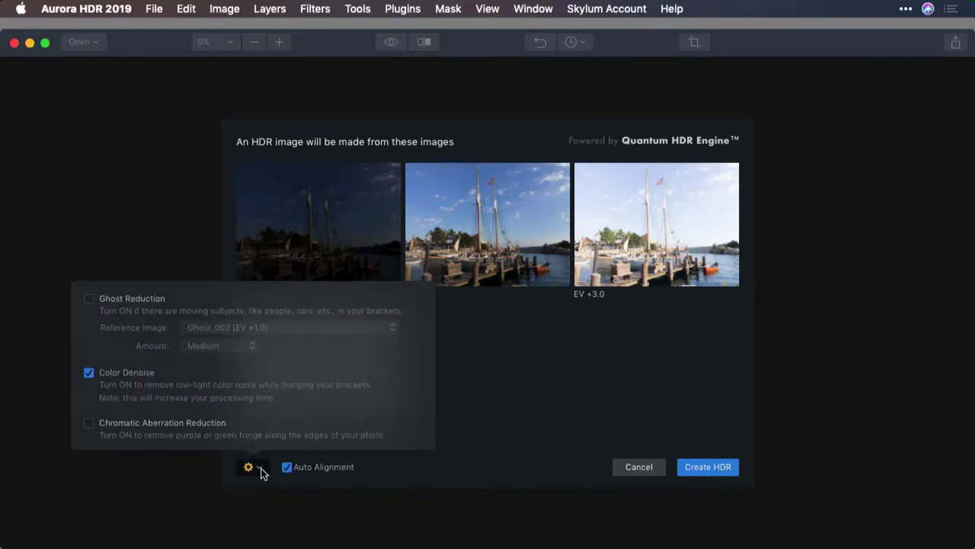
left_click(136, 300)
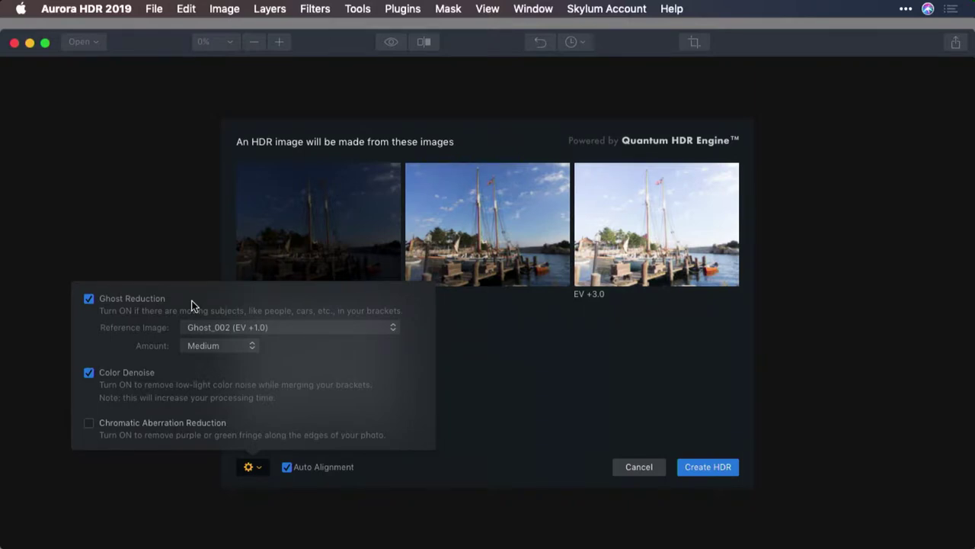
left_click(288, 326)
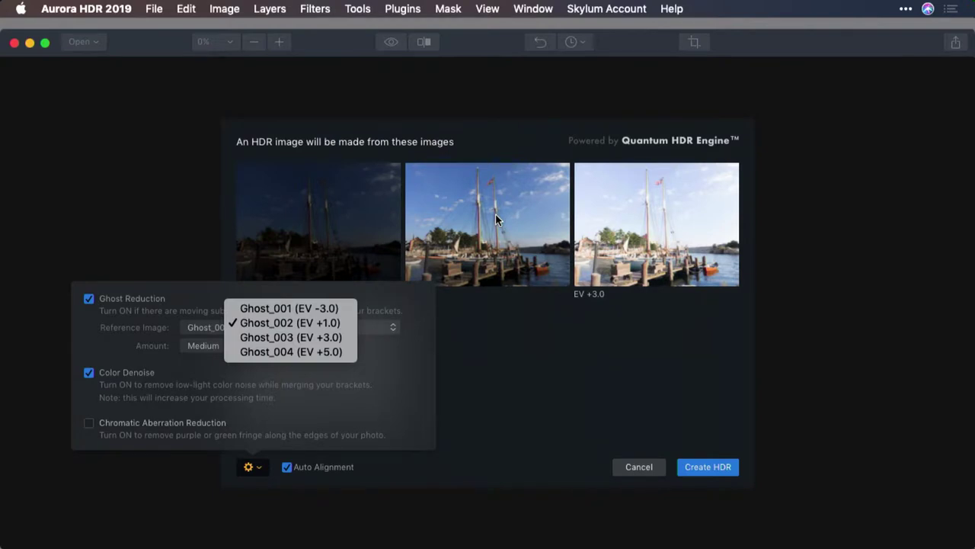
left_click(397, 369)
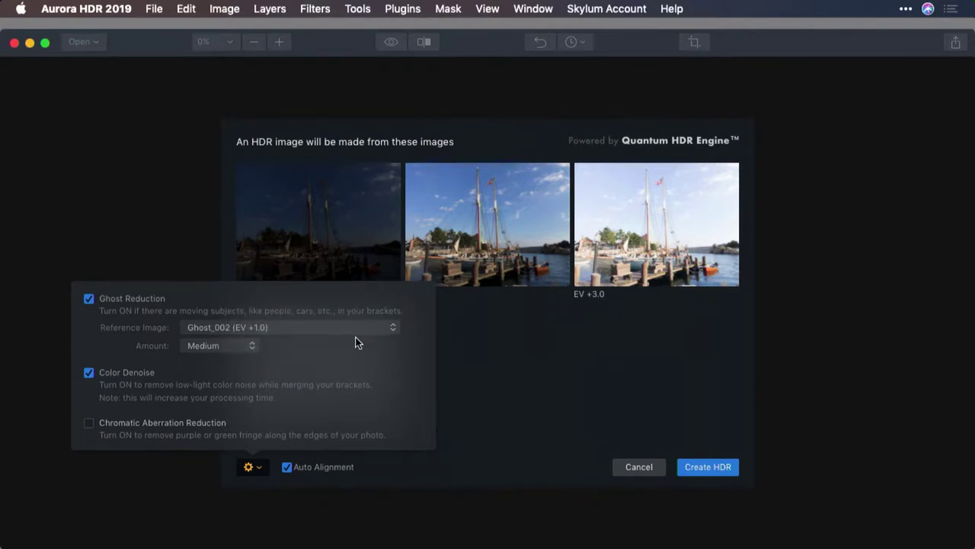
left_click(225, 352)
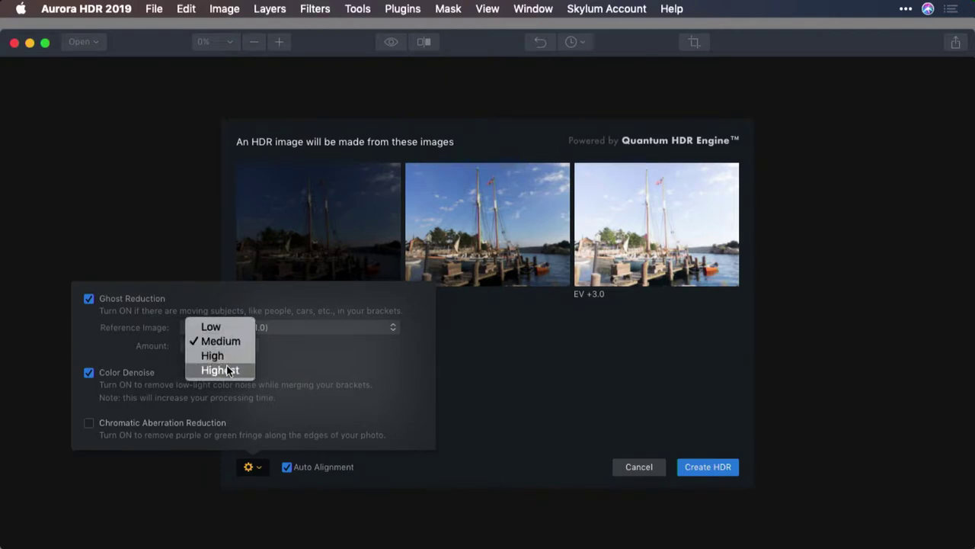
left_click(227, 370)
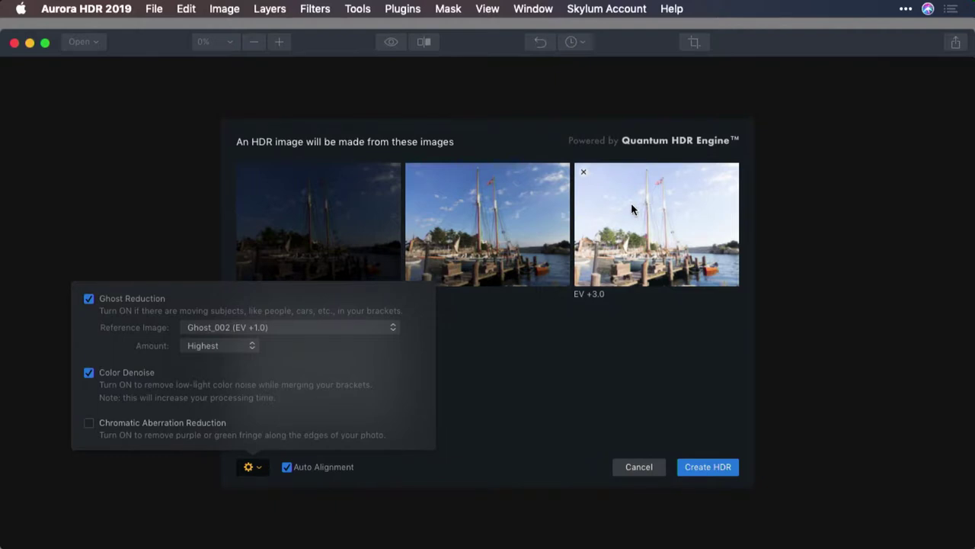
left_click(253, 344)
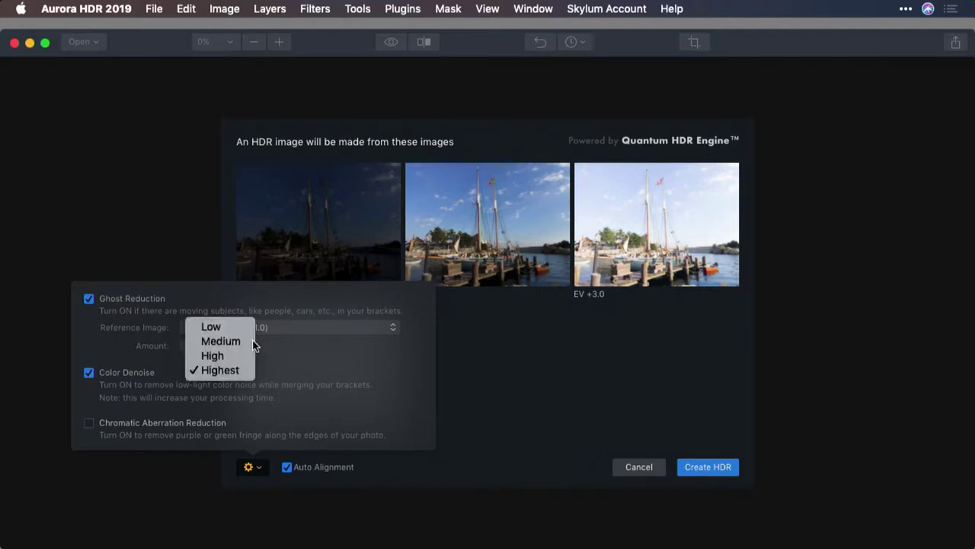
left_click(283, 349)
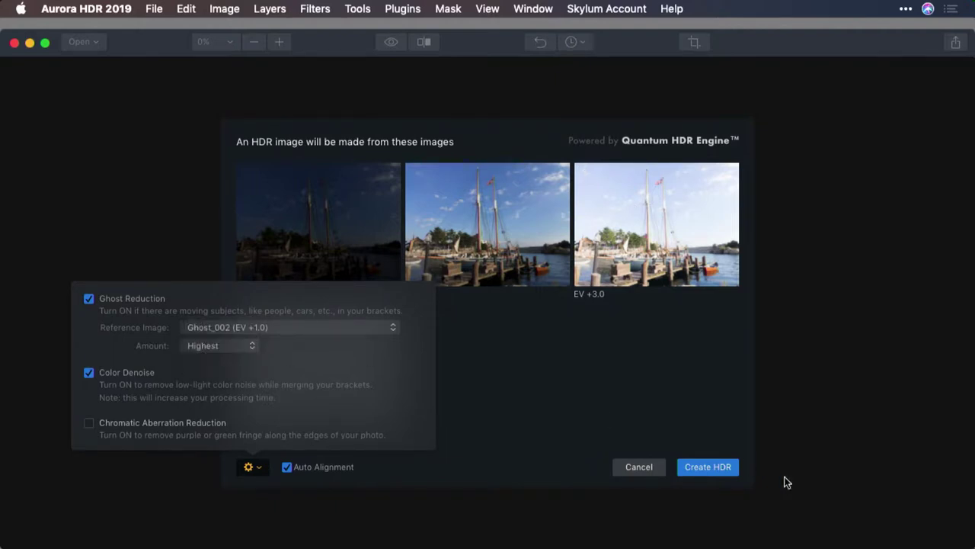
Close the merge options and create the HDR image from the four Ghost brackets.
left_click(723, 474)
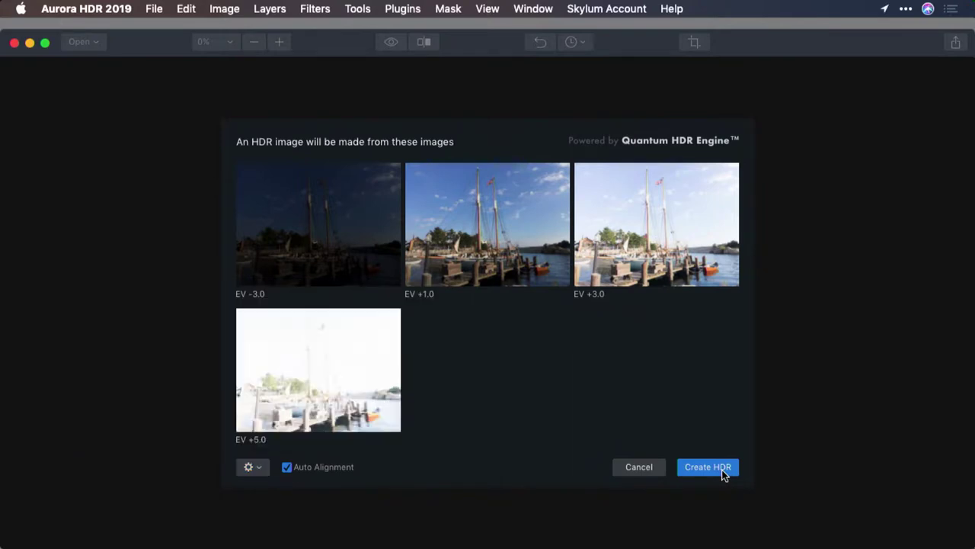
left_click(708, 467)
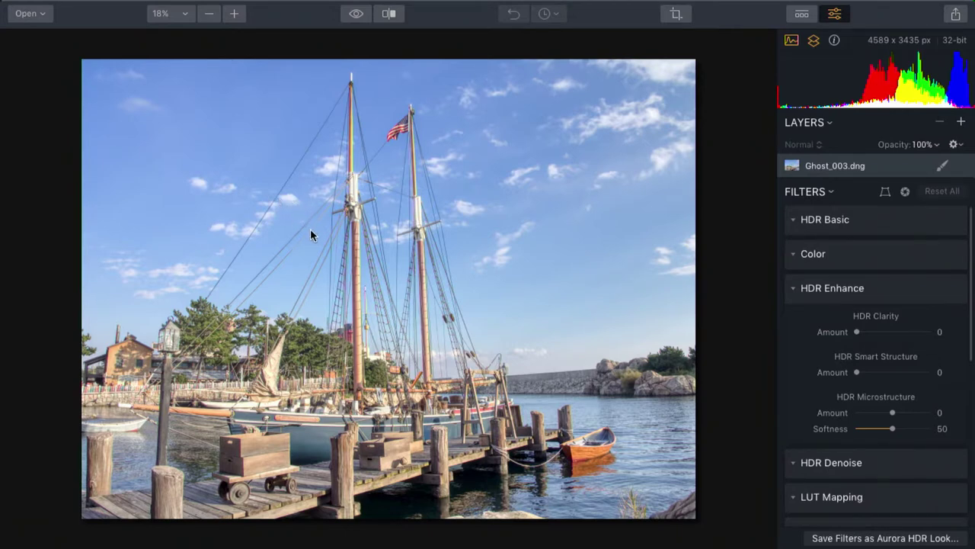
In HDR Basic, set Smart Tone -67, Contrast 34, Highlights -39, Shadows 12, Whites 18, Blacks -9.
left_click(793, 220)
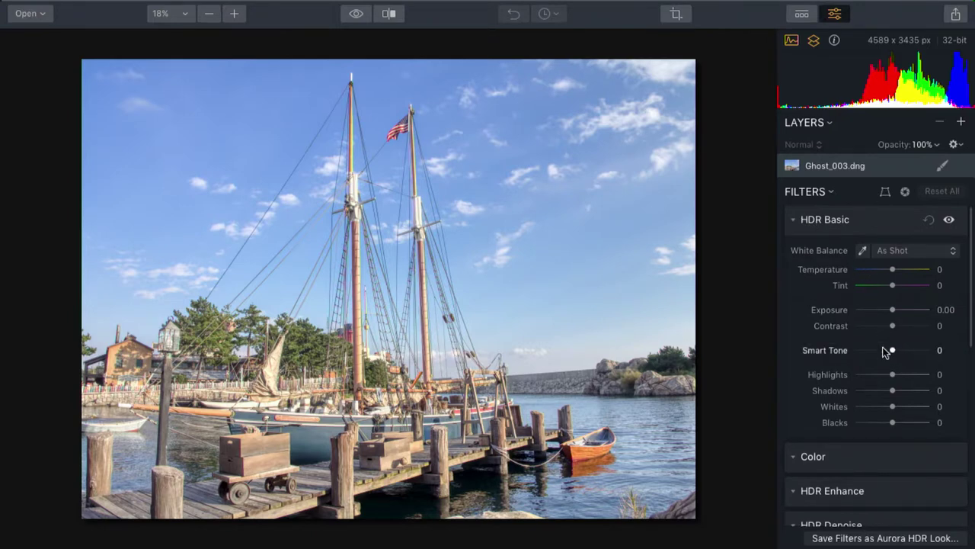
left_click_drag(891, 350, 906, 330)
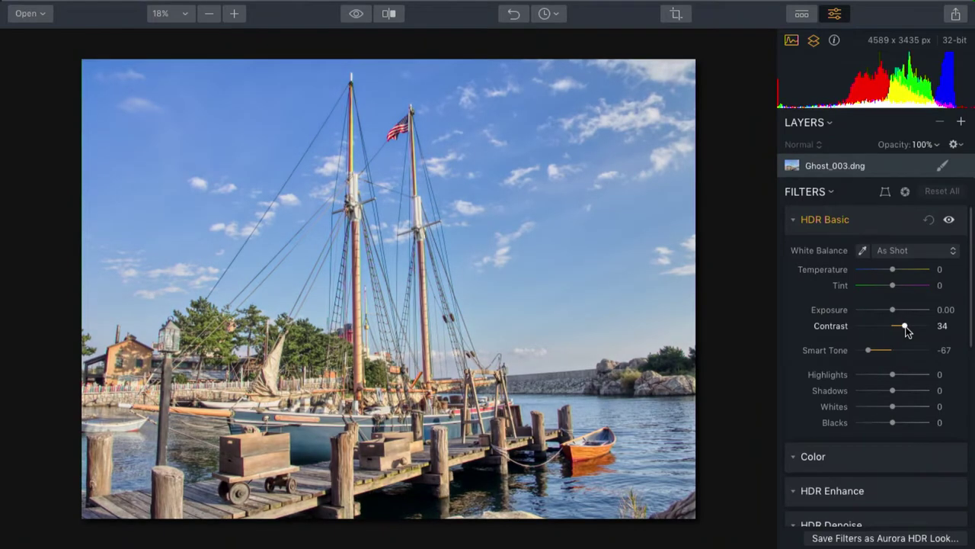
left_click_drag(894, 376, 903, 412)
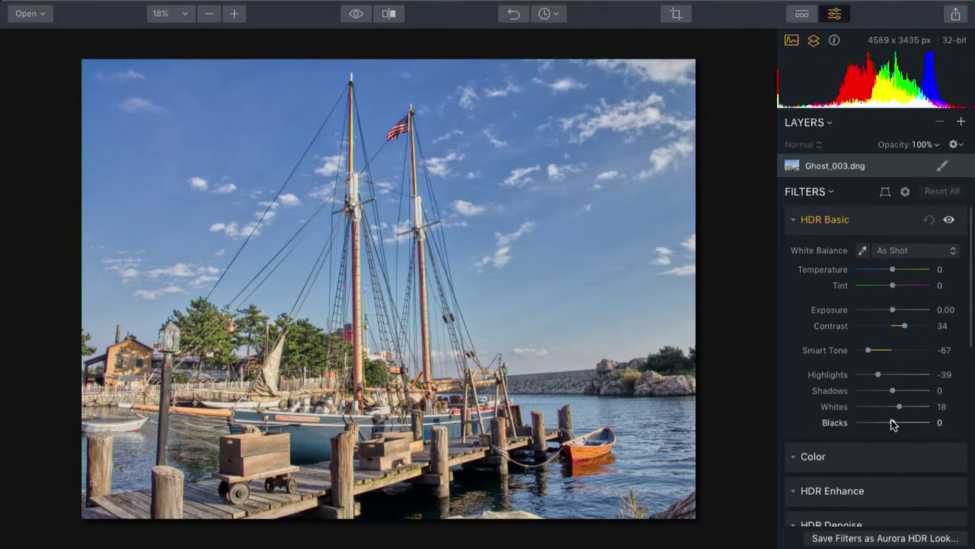
left_click_drag(892, 422, 897, 391)
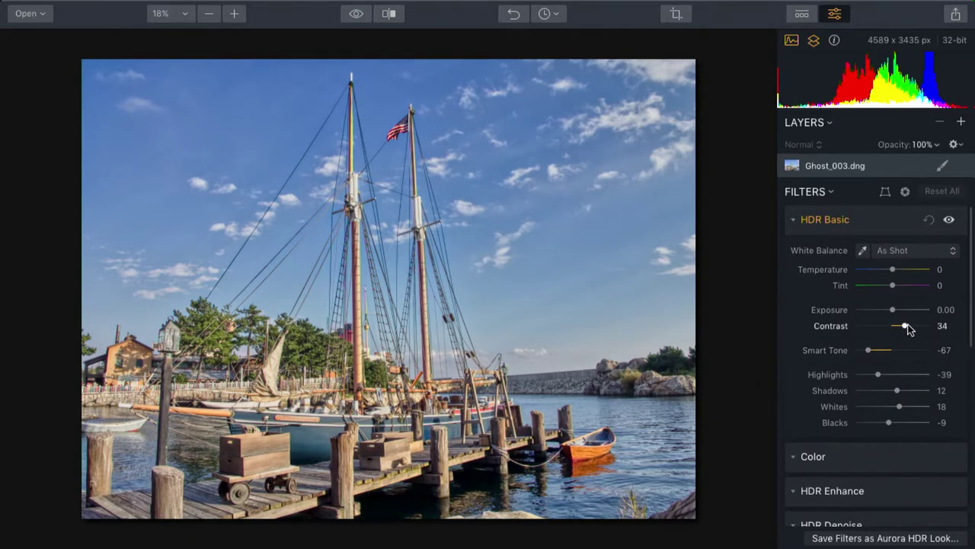
Switch from HDR Basic to the Color filter and set Color Contrast to 17.
left_click(793, 222)
left_click(793, 254)
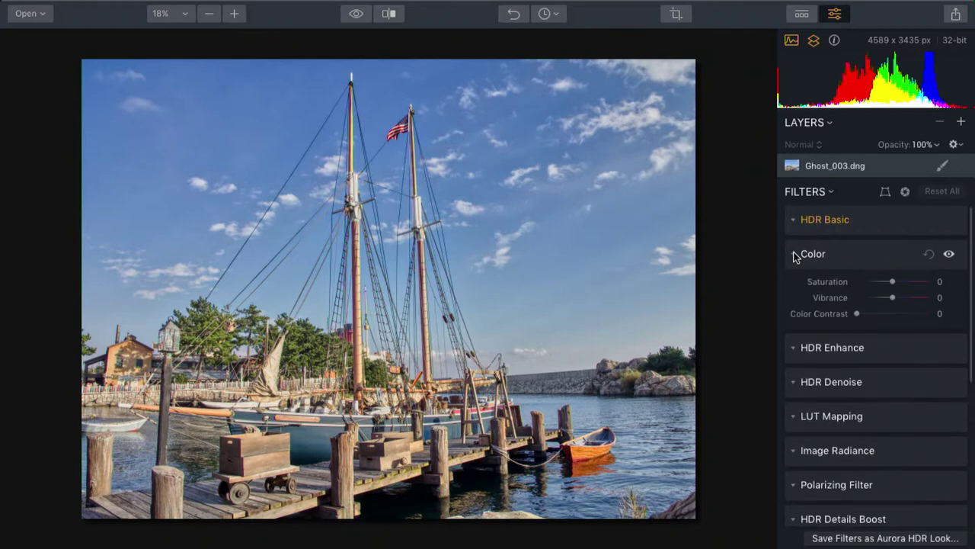
mouse_move(857, 315)
left_mouse_down()
mouse_move(889, 317)
mouse_move(861, 317)
mouse_move(884, 323)
mouse_move(866, 324)
left_mouse_up()
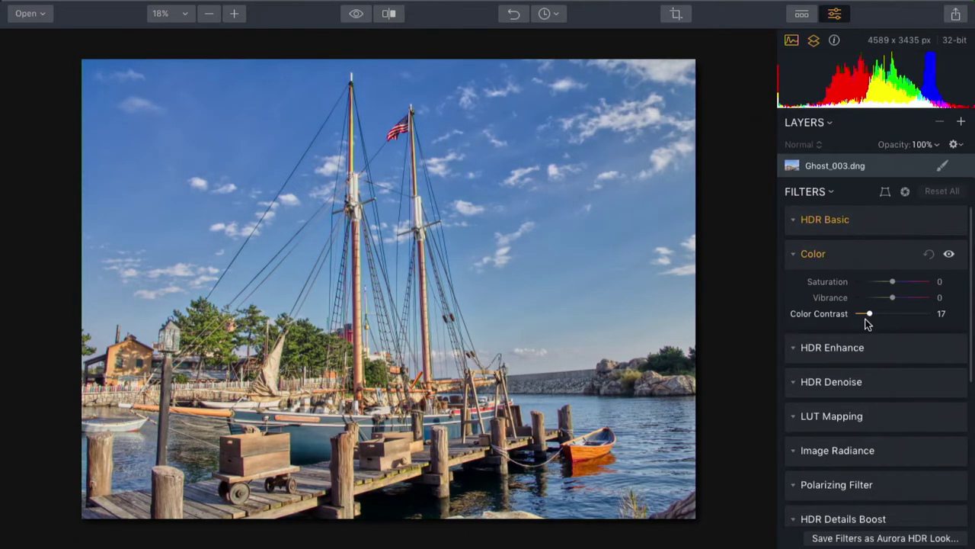
Open the HSL filter and lower the Blue luminance to darken the sky.
left_click(797, 255)
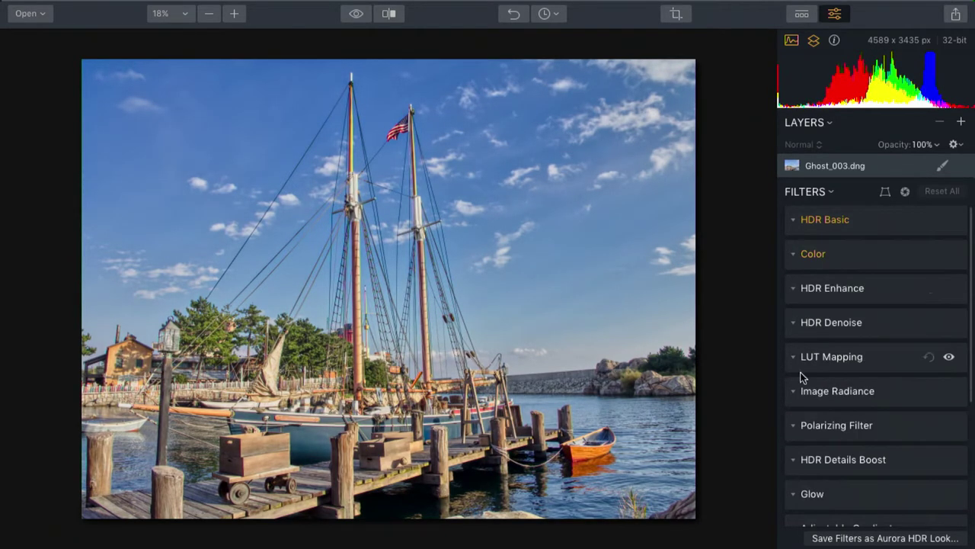
scroll(806, 403, "down", 1)
scroll(804, 404, "down", 5)
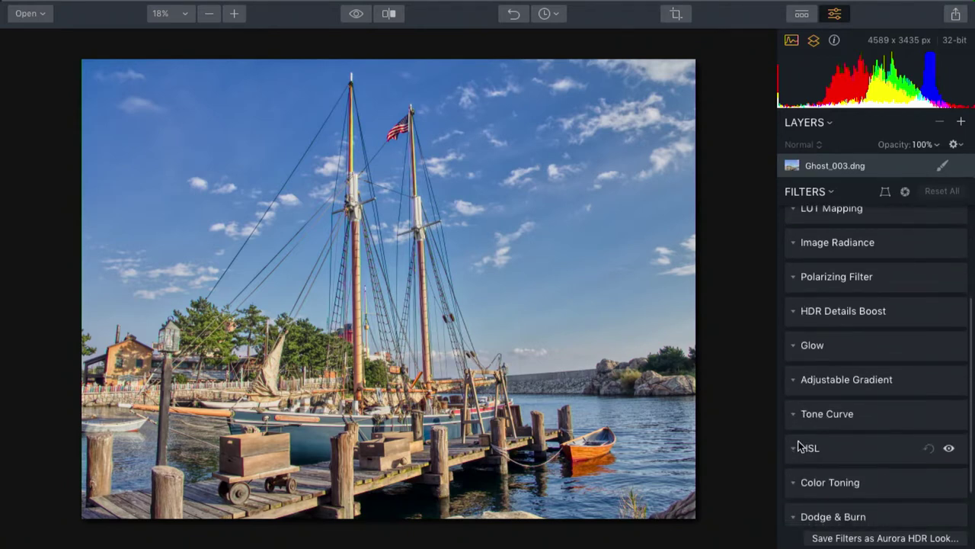
left_click(793, 453)
scroll(838, 389, "down", 5)
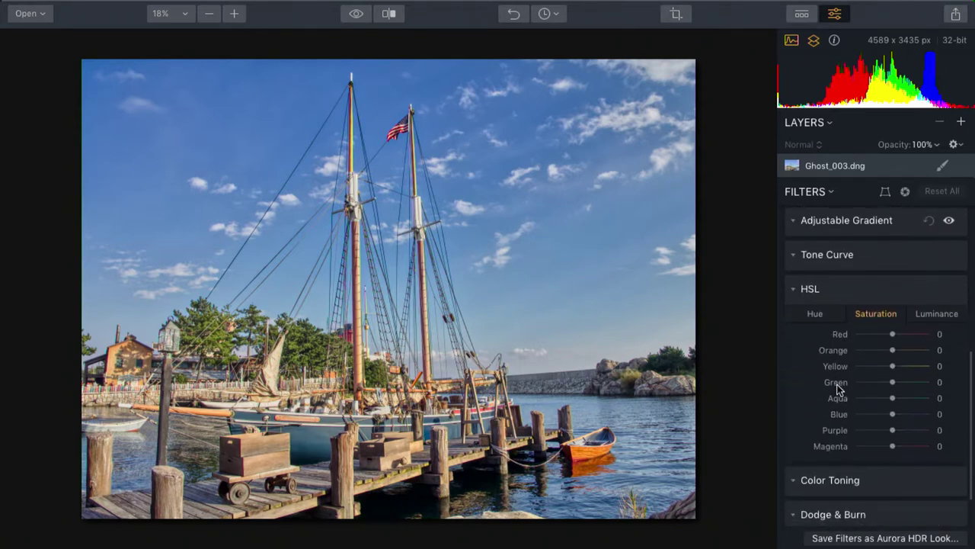
left_click(933, 311)
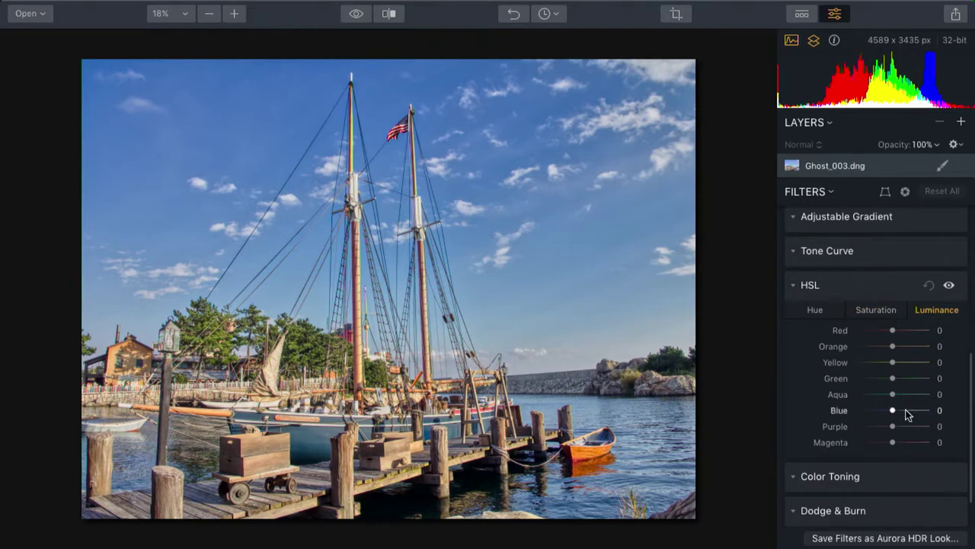
mouse_move(893, 412)
left_mouse_down()
mouse_move(882, 417)
mouse_move(883, 398)
mouse_move(912, 403)
mouse_move(865, 405)
mouse_move(900, 412)
left_mouse_up()
Boost Orange saturation, reduce Yellow saturation, and shift the Orange hue to -1.
left_click(880, 318)
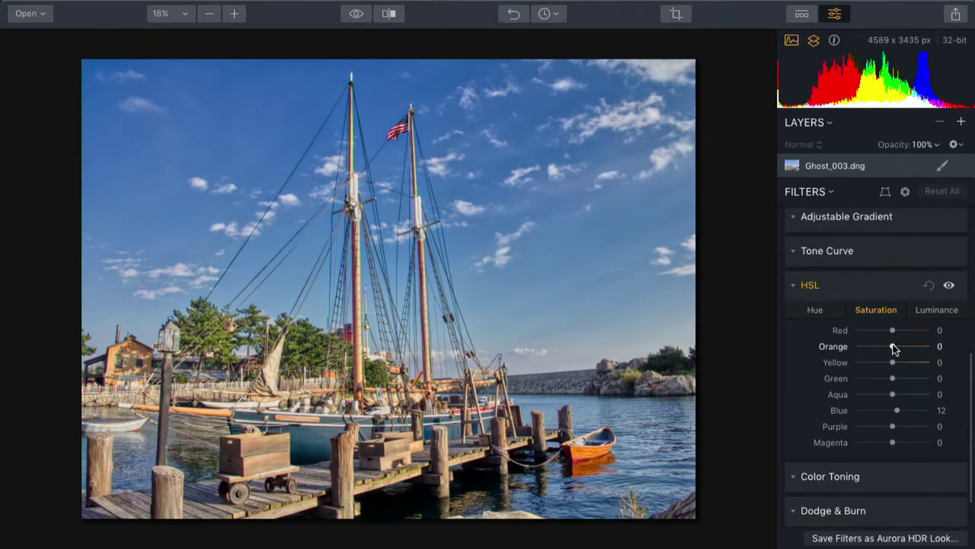
left_click_drag(894, 348, 905, 350)
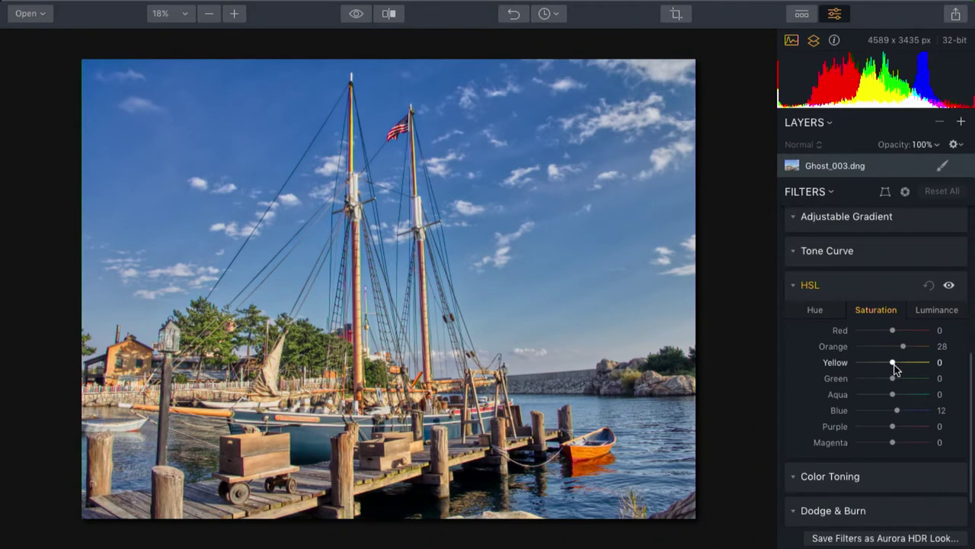
left_click_drag(894, 364, 874, 368)
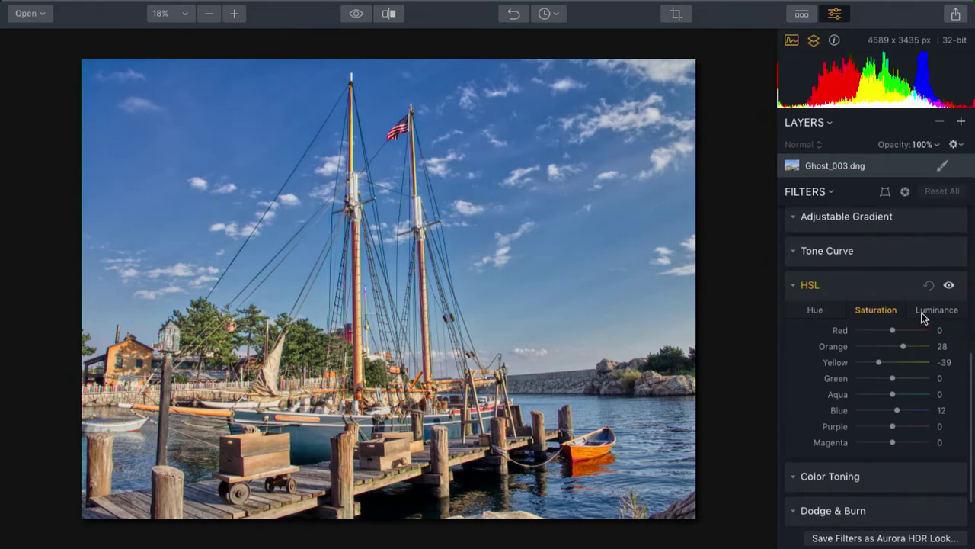
left_click(830, 315)
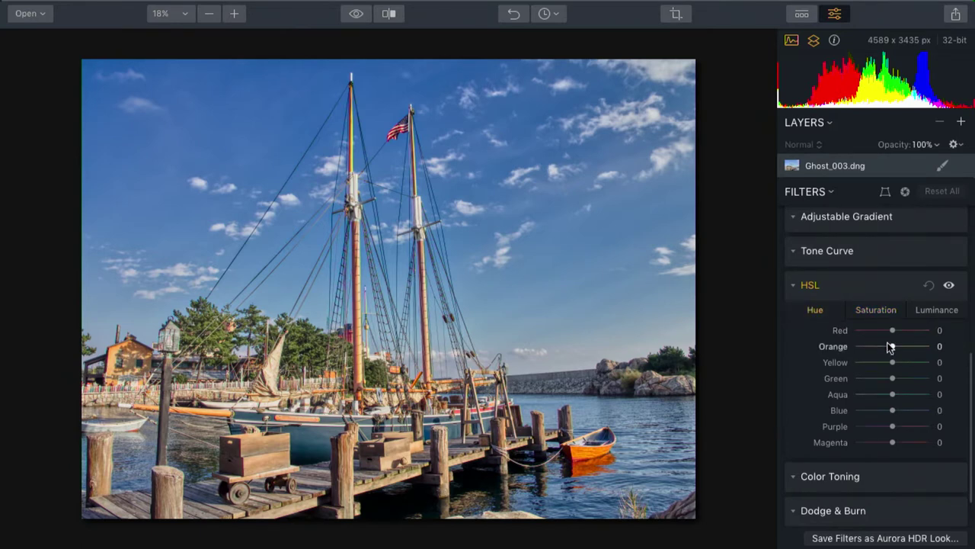
mouse_move(893, 347)
left_mouse_down()
mouse_move(910, 348)
mouse_move(888, 348)
mouse_move(892, 356)
left_mouse_up()
left_click(791, 286)
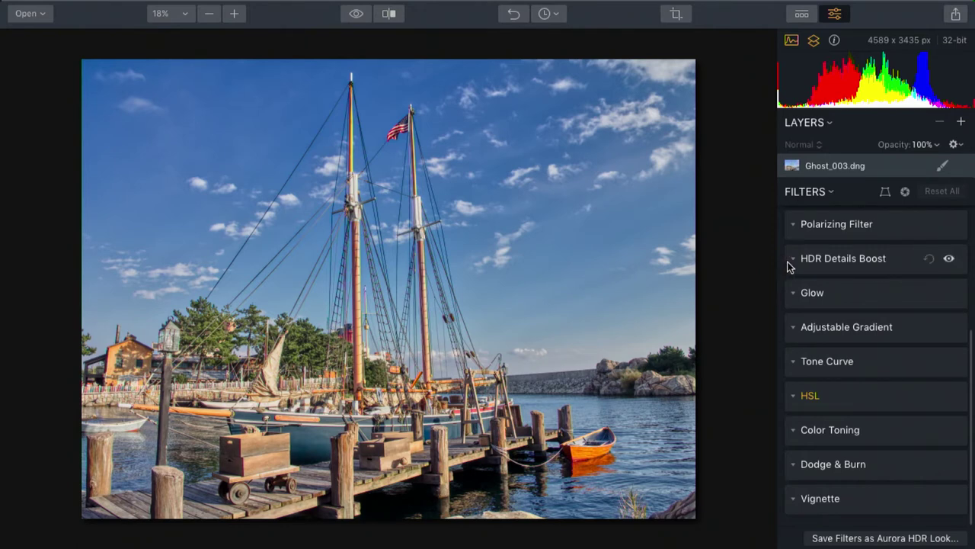
scroll(789, 267, "up", 1)
scroll(788, 267, "up", 2)
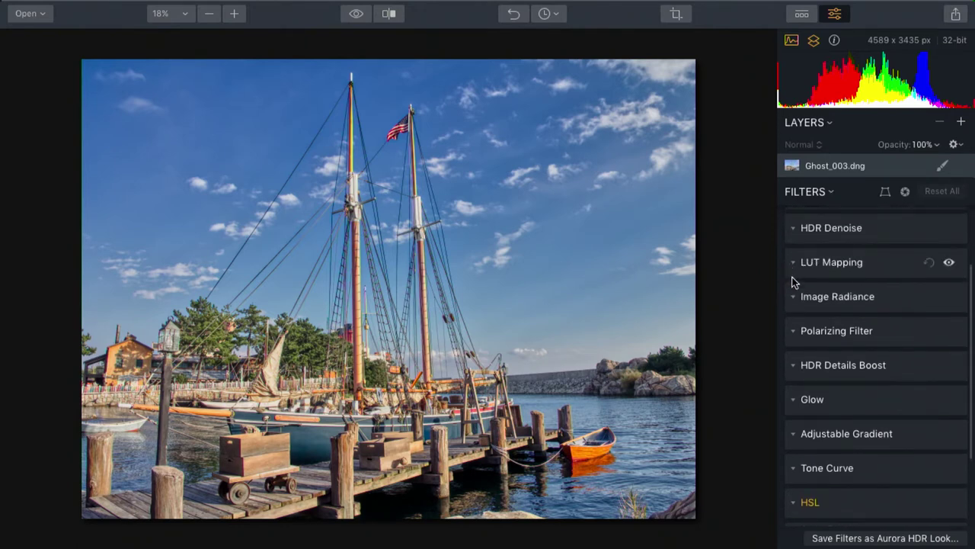
Apply the Polarizing Filter at Amount 13 to deepen the blue sky.
left_click(793, 333)
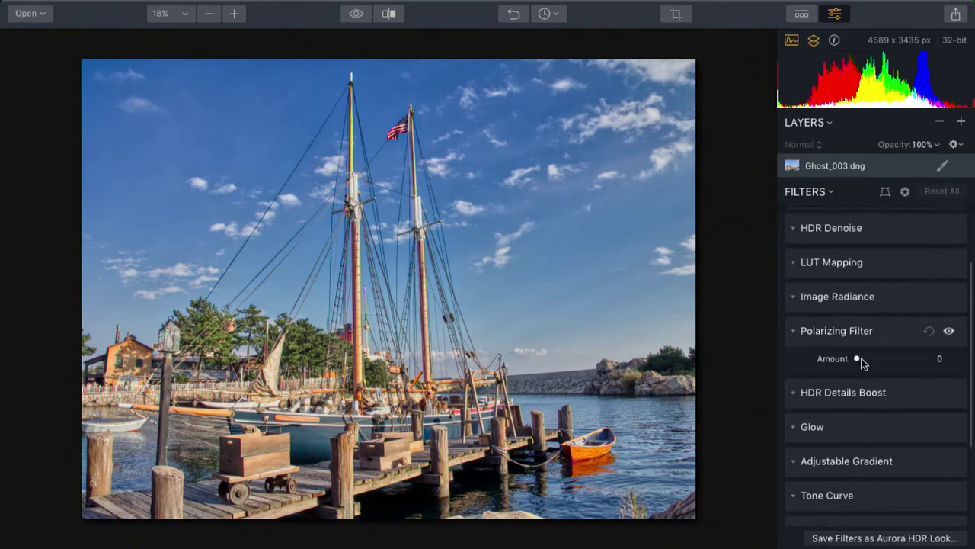
mouse_move(855, 360)
left_mouse_down()
mouse_move(865, 362)
mouse_move(849, 370)
mouse_move(871, 366)
mouse_move(851, 368)
mouse_move(861, 367)
left_mouse_up()
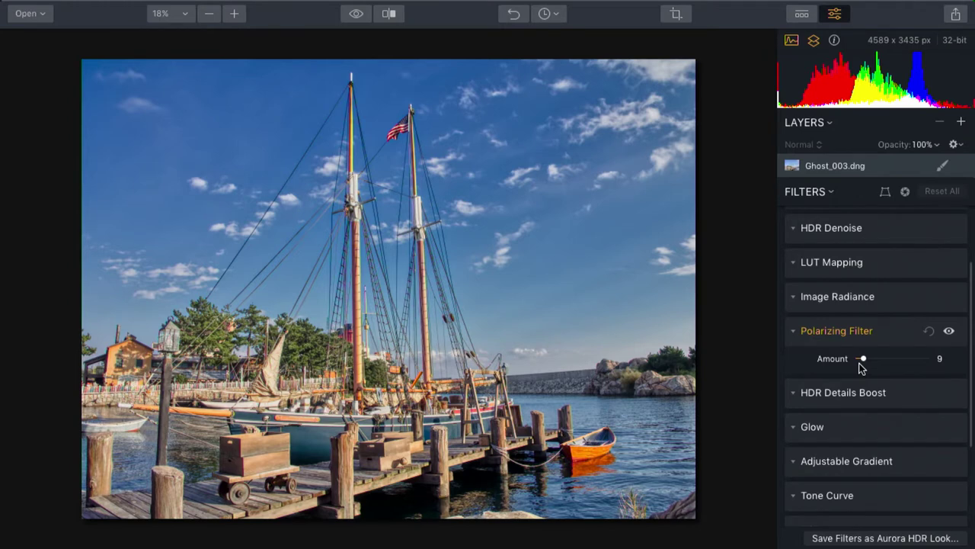
left_click_drag(865, 359, 868, 360)
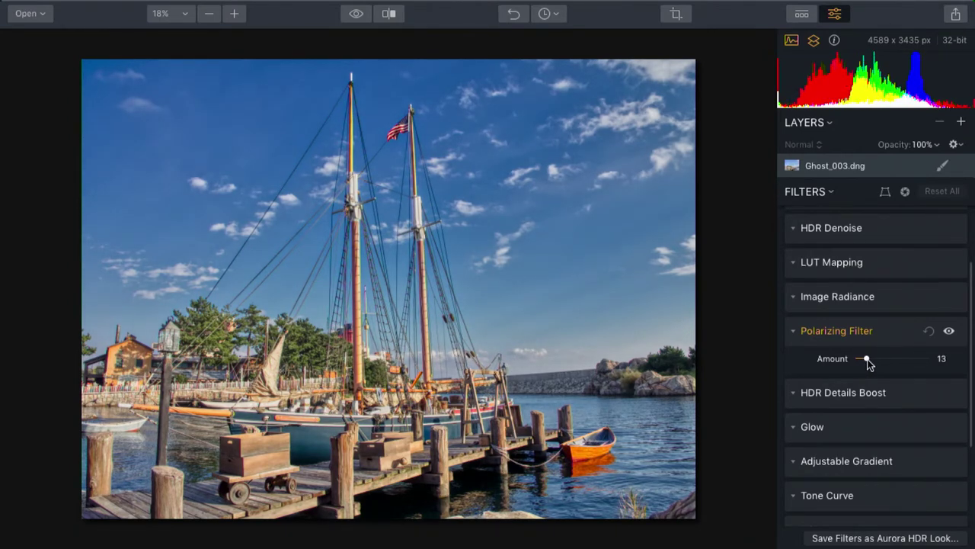
scroll(868, 363, "down", 5)
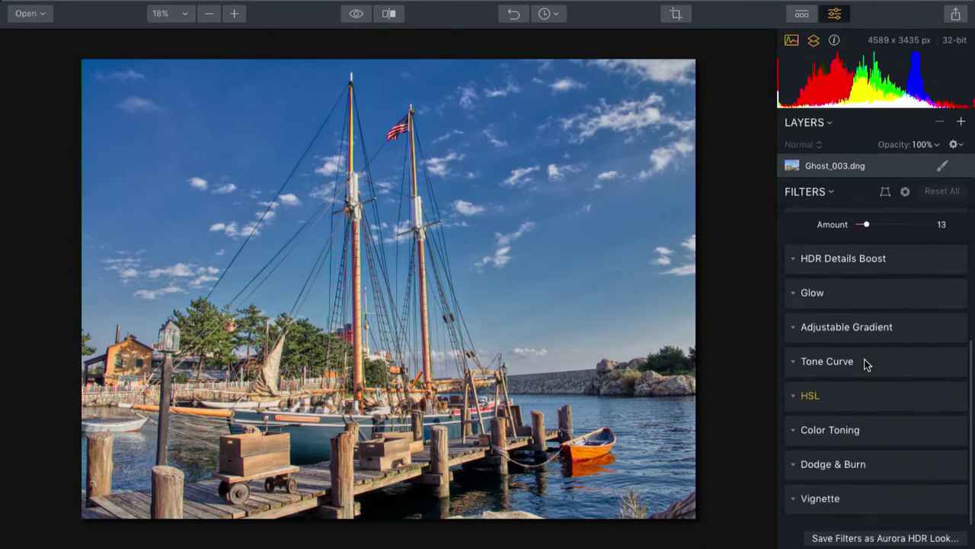
Bend the Tone Curve into an S, pulling shadows down and lifting highlights.
left_click(792, 367)
scroll(877, 365, "down", 4)
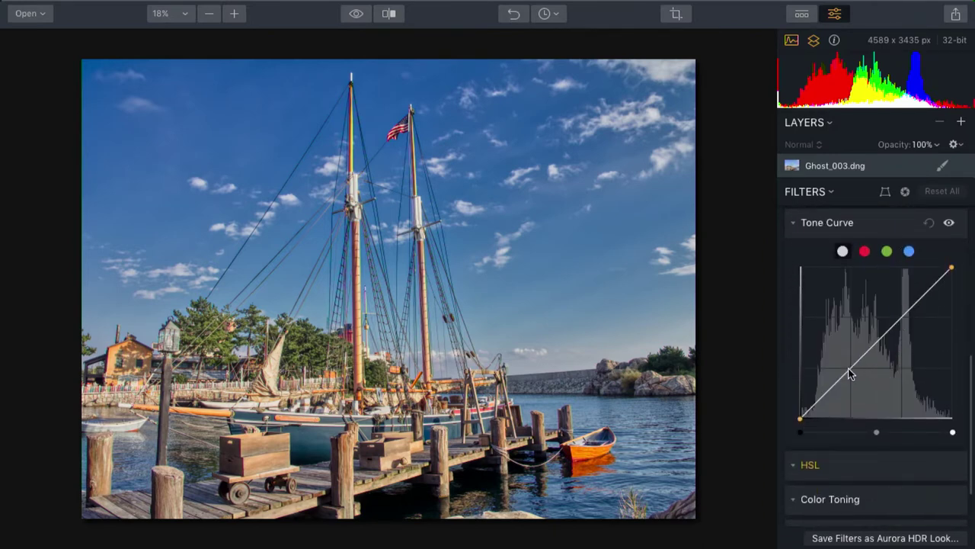
left_click_drag(850, 374, 852, 383)
left_click_drag(912, 327, 907, 313)
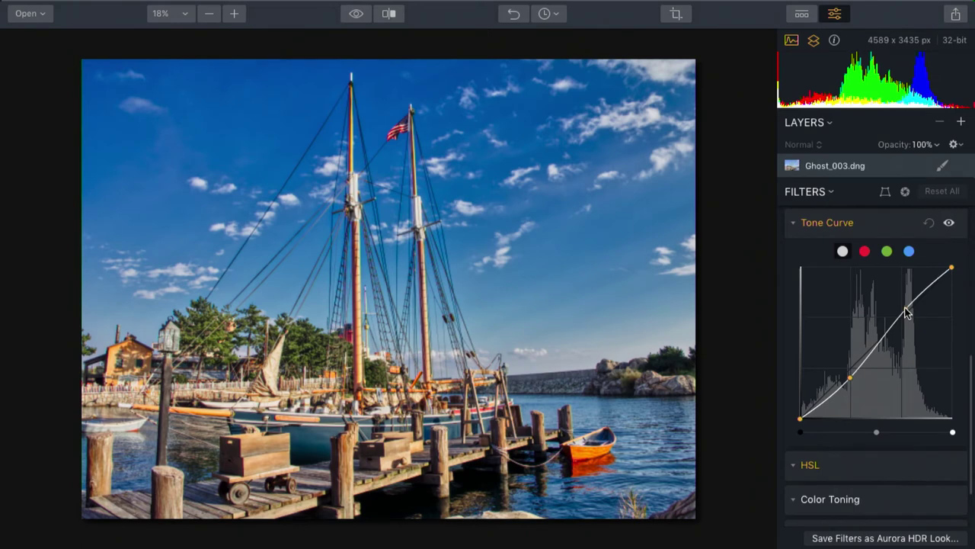
scroll(907, 313, "up", 8)
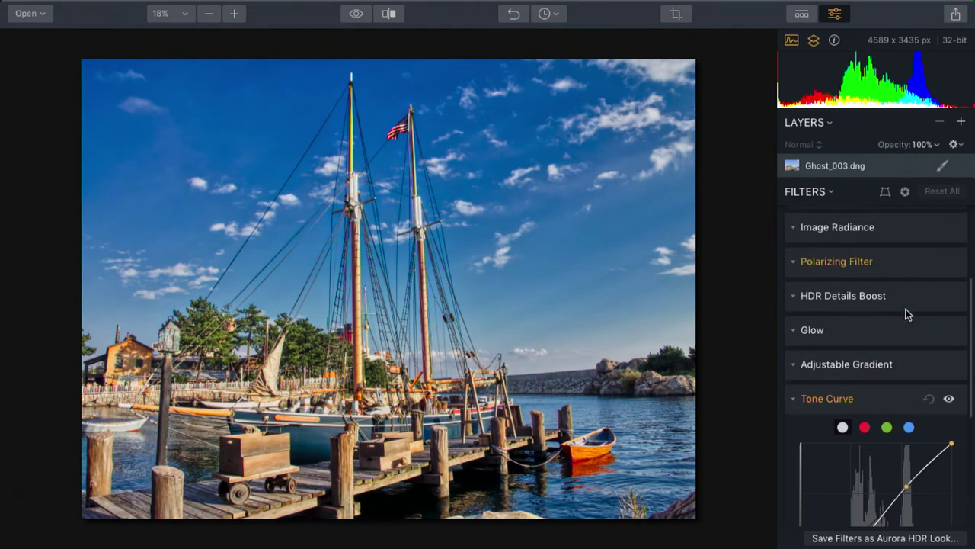
scroll(908, 314, "down", 3)
Reopen the Color filter and set Color Contrast to 13 and Vibrance to -16.
scroll(907, 313, "up", 5)
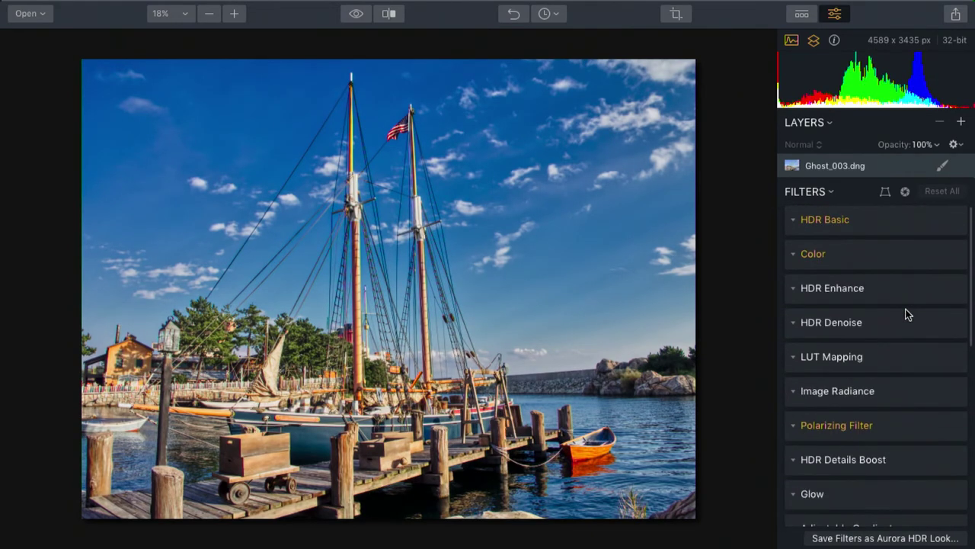
left_click(794, 259)
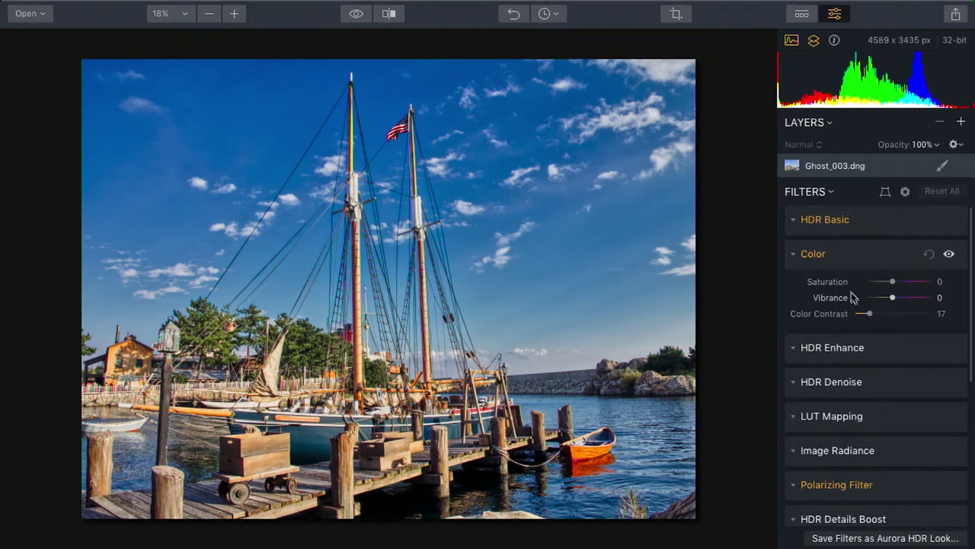
left_click_drag(869, 315, 888, 302)
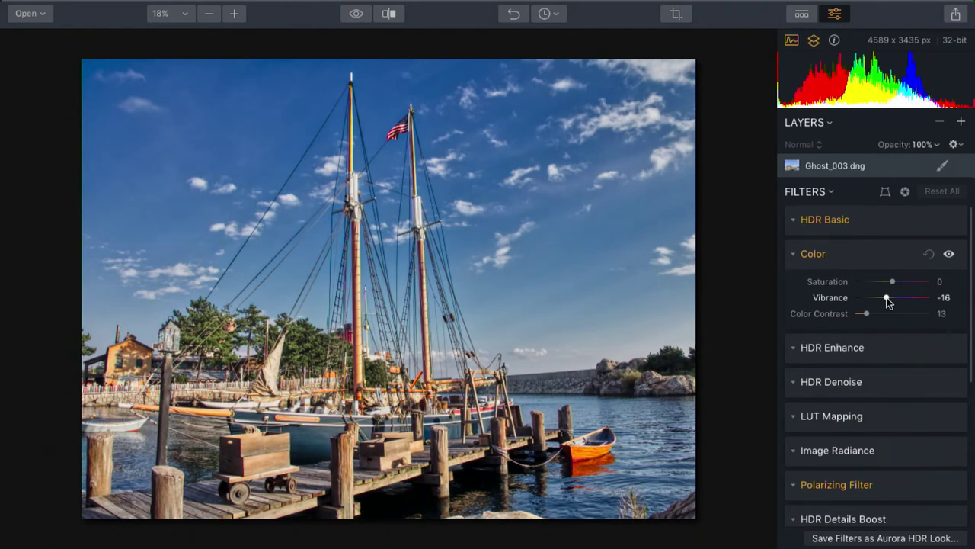
left_click(355, 14)
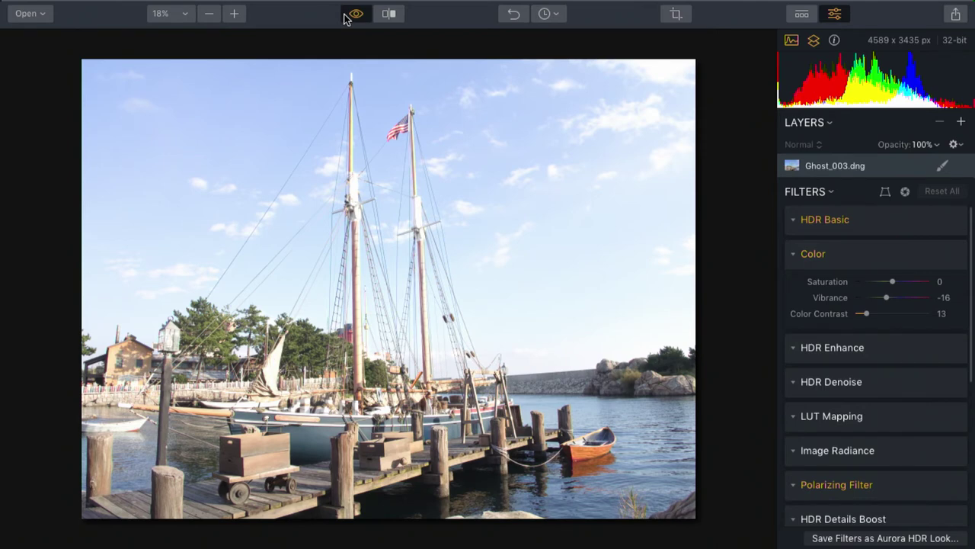
left_click(356, 15)
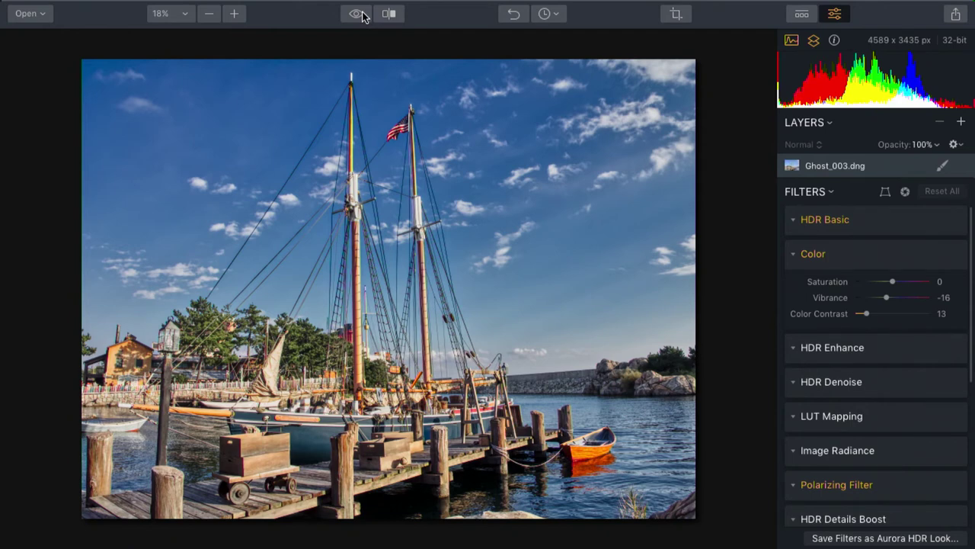
left_click(389, 14)
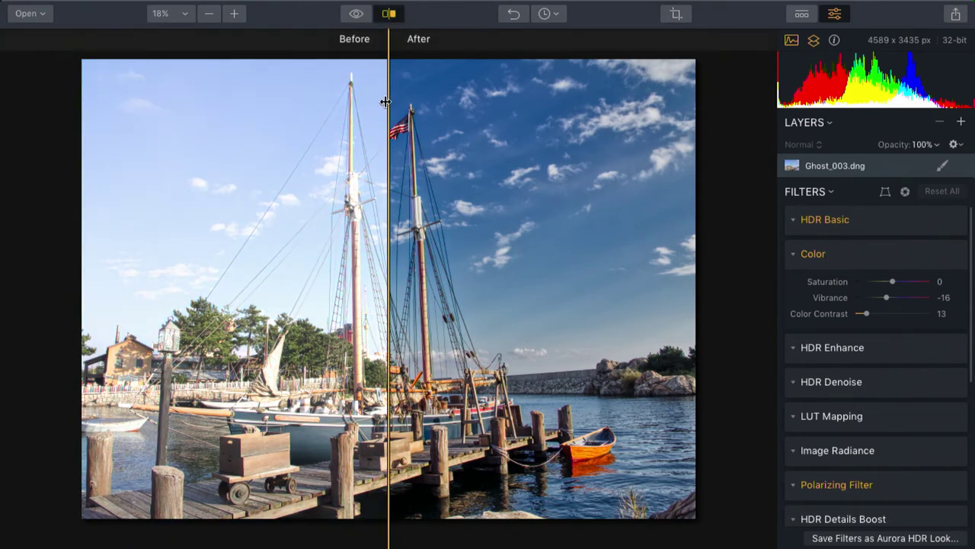
left_click_drag(387, 105, 465, 166)
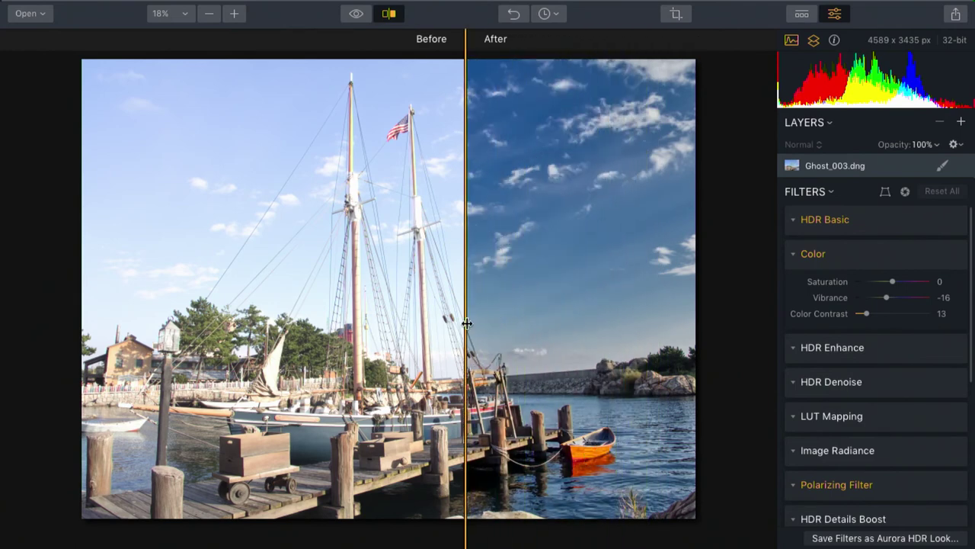
left_click_drag(466, 323, 104, 286)
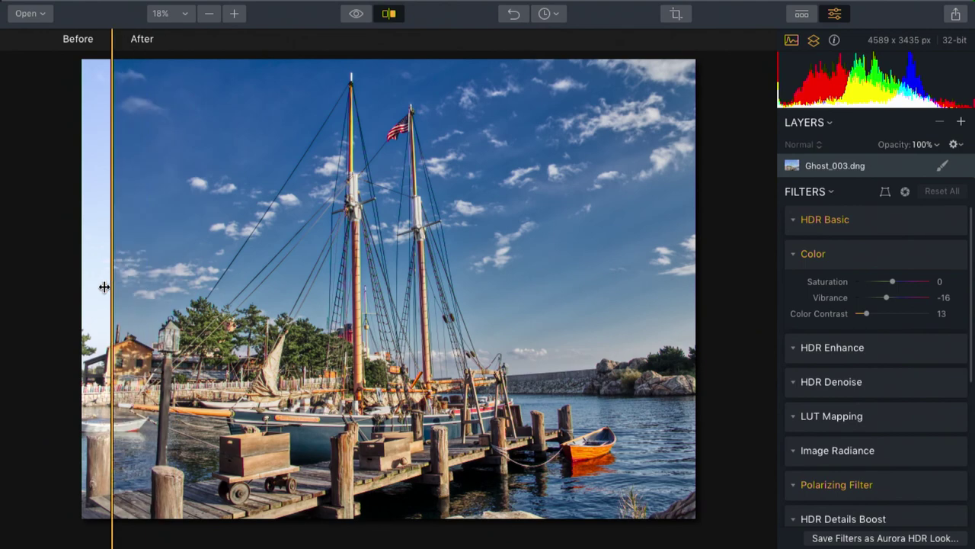
left_click(389, 13)
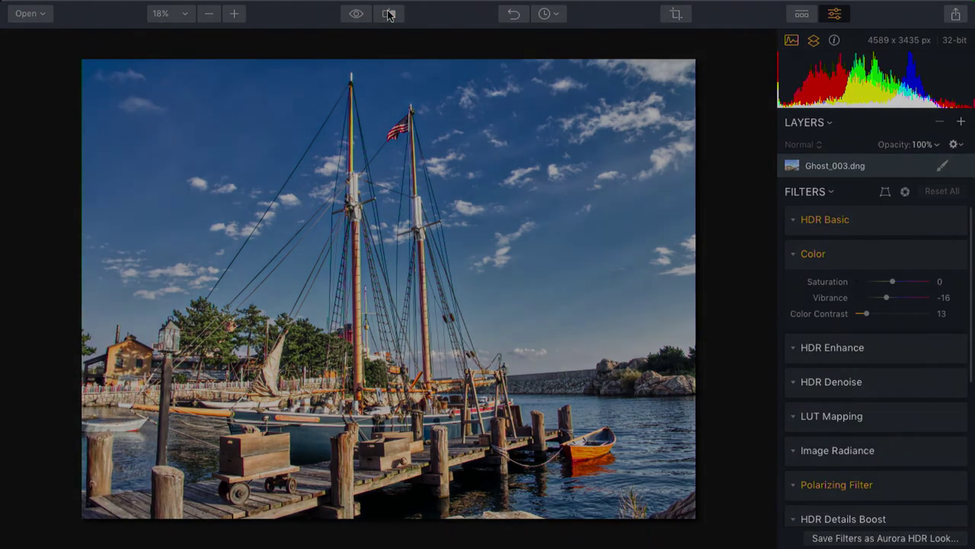